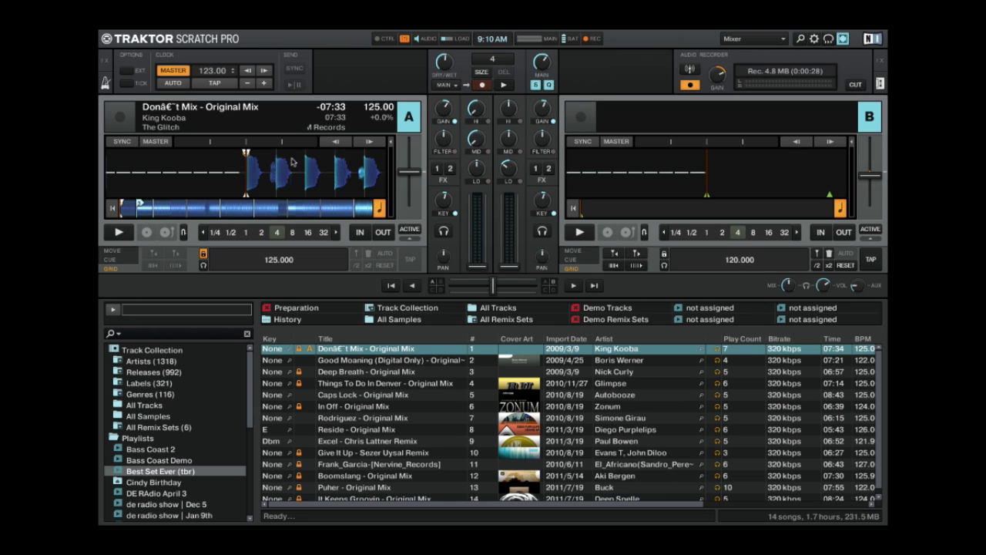
- Turn Flux Mode on for deck A, then switch it back off
{"action": "left_click", "coordinate": [183, 232]}
{"action": "left_click", "coordinate": [183, 232]}
- Re-enable Flux Mode on deck A and set loops of 1/2, 1/4 and 2 beats
{"action": "left_click", "coordinate": [184, 232]}
{"action": "key", "text": "Left"}
{"action": "key", "text": "Left"}
{"action": "key", "text": "Left"}
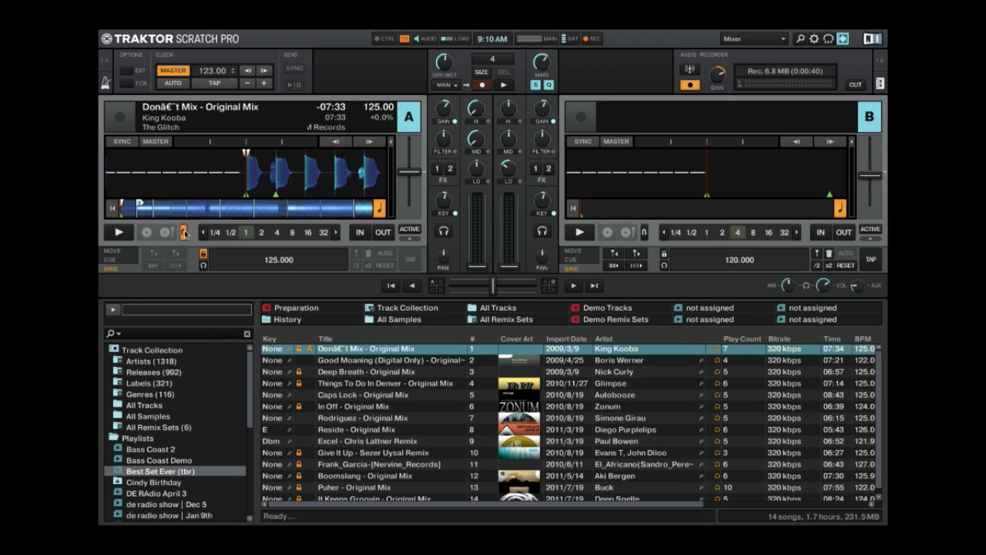
{"action": "key", "text": "l"}
{"action": "key", "text": "Left"}
{"action": "key", "text": "Right"}
{"action": "key", "text": "Left"}
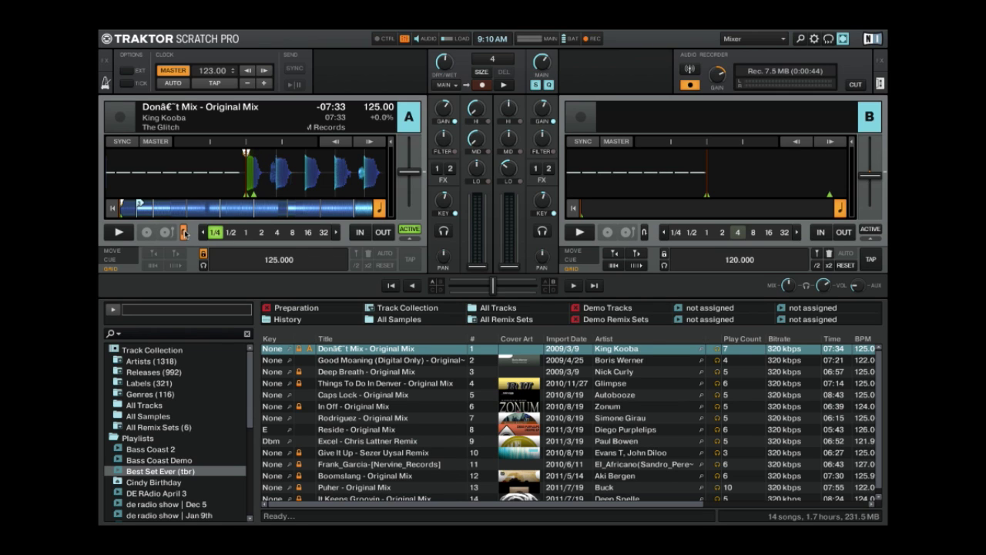
{"action": "key", "text": "Right"}
{"action": "key", "text": "Right"}
{"action": "key", "text": "Right"}
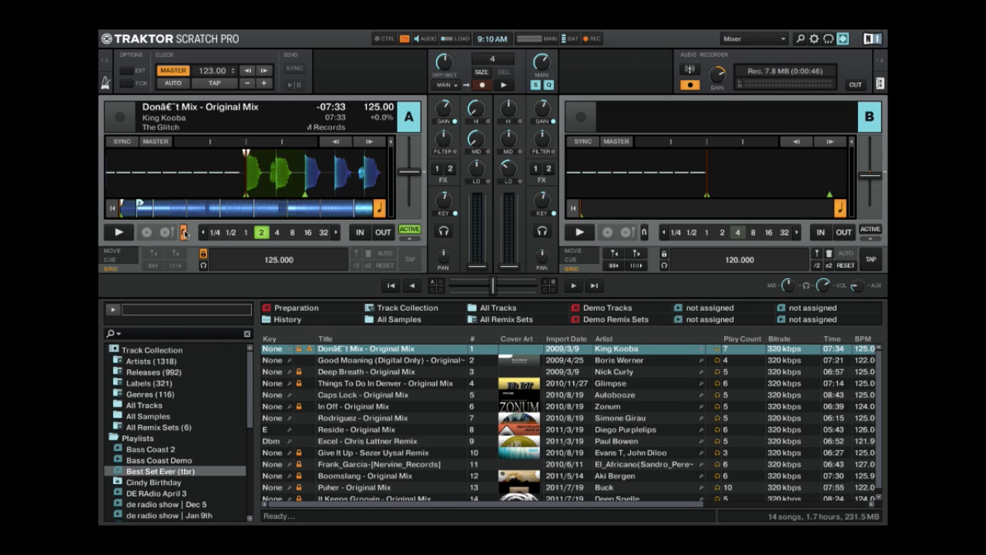
- Play deck A, shorten the loop to 1/2 beat, release the loop, and stop playback
{"action": "key", "text": "space"}
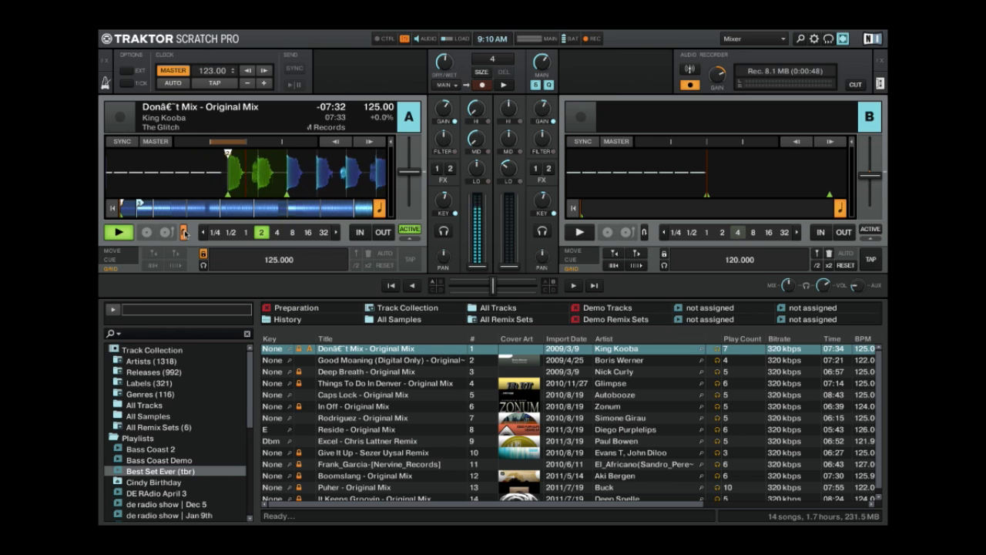
{"action": "key", "text": "Left"}
{"action": "key", "text": "Left"}
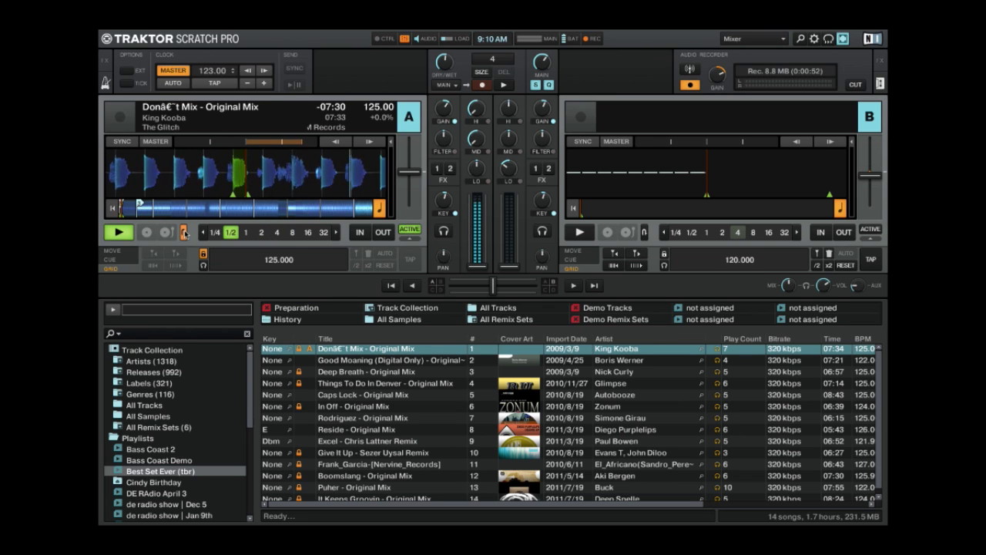
{"action": "key", "text": "l"}
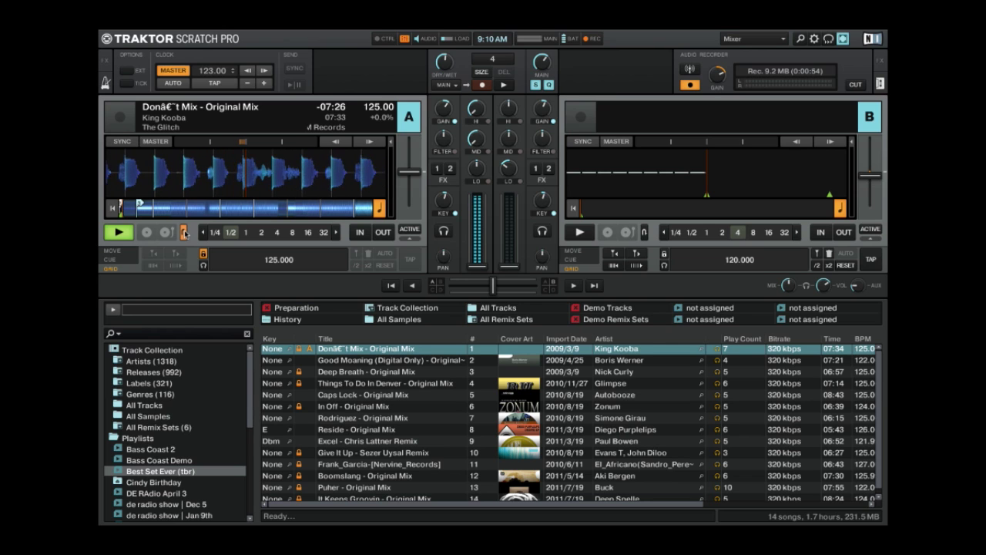
{"action": "key", "text": "space"}
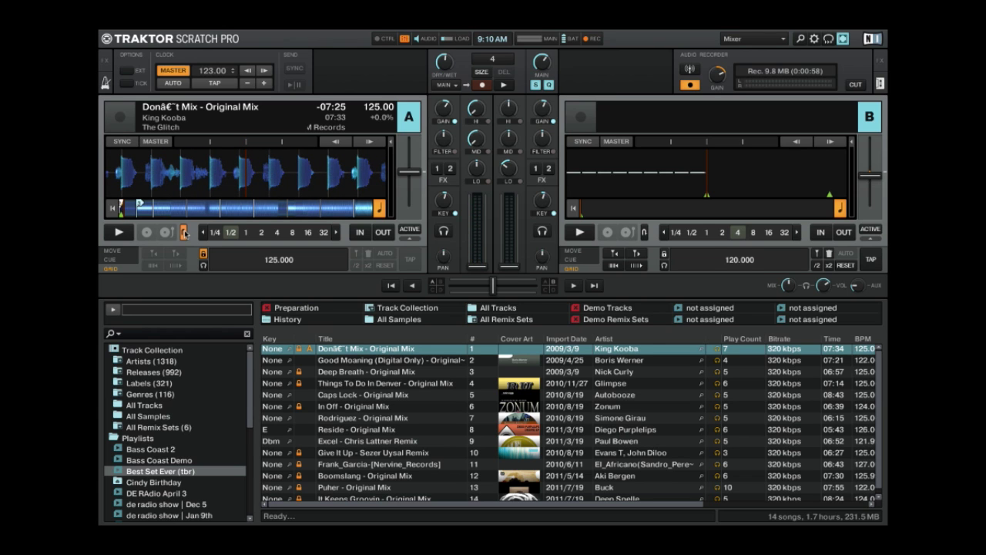
- Switch Flux Mode off on deck A
{"action": "left_click", "coordinate": [184, 233]}
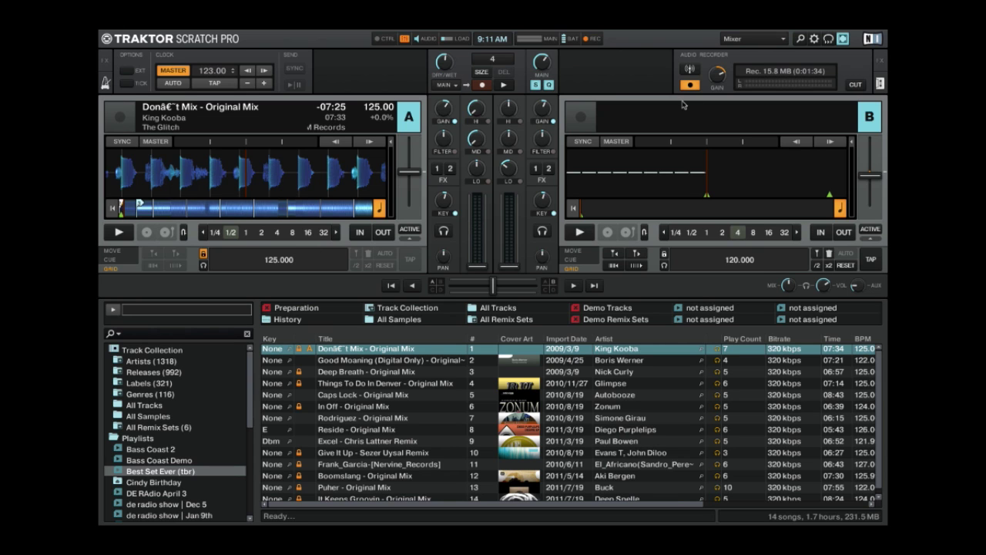
- In Preferences' Controller Manager, select the Traktor.Kontrol S4.Default mapping, then close Preferences
{"action": "left_click", "coordinate": [816, 40]}
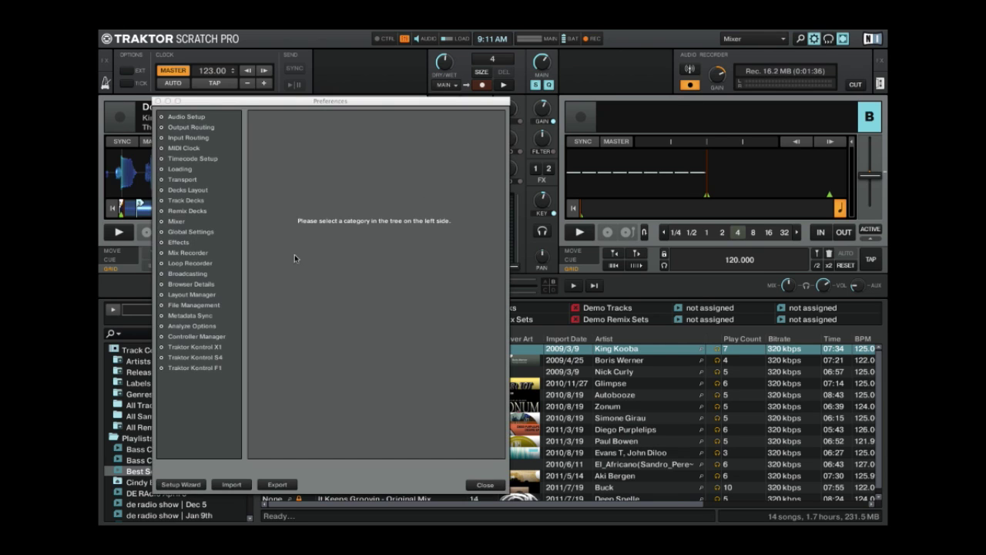
{"action": "left_click", "coordinate": [202, 338]}
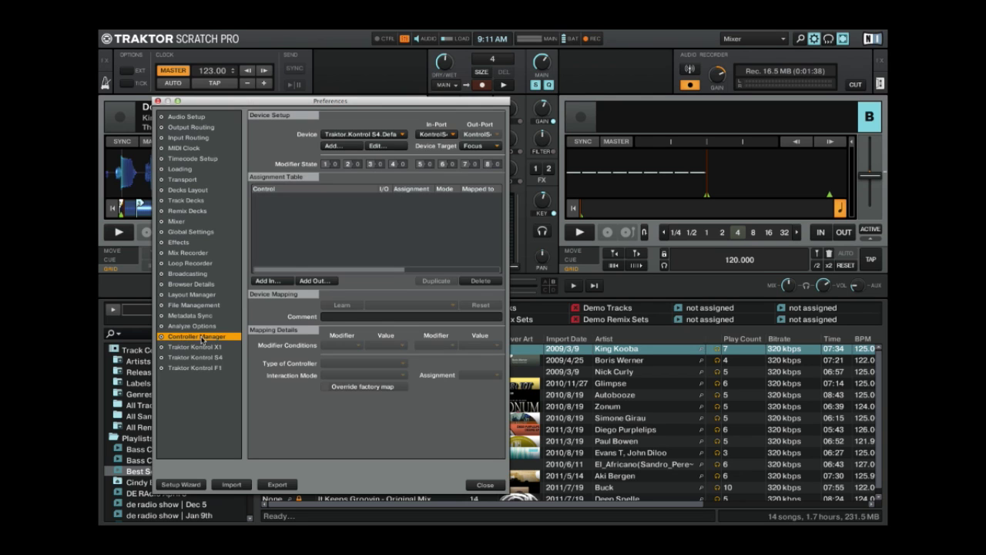
{"action": "left_click", "coordinate": [401, 136]}
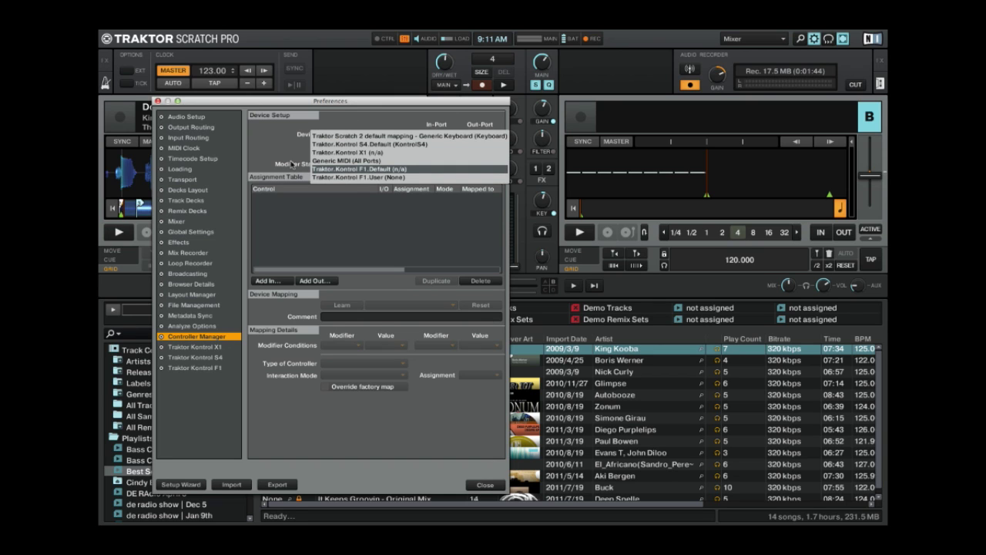
{"action": "left_click", "coordinate": [355, 145]}
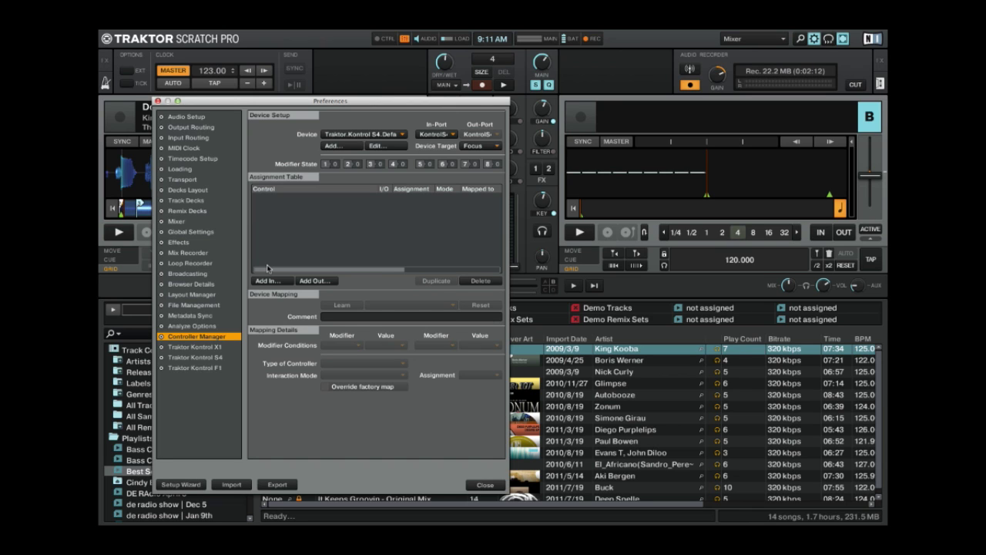
{"action": "left_click", "coordinate": [486, 485]}
- Change the screen layout to Extended, showing remix decks C and D
{"action": "left_click", "coordinate": [491, 487]}
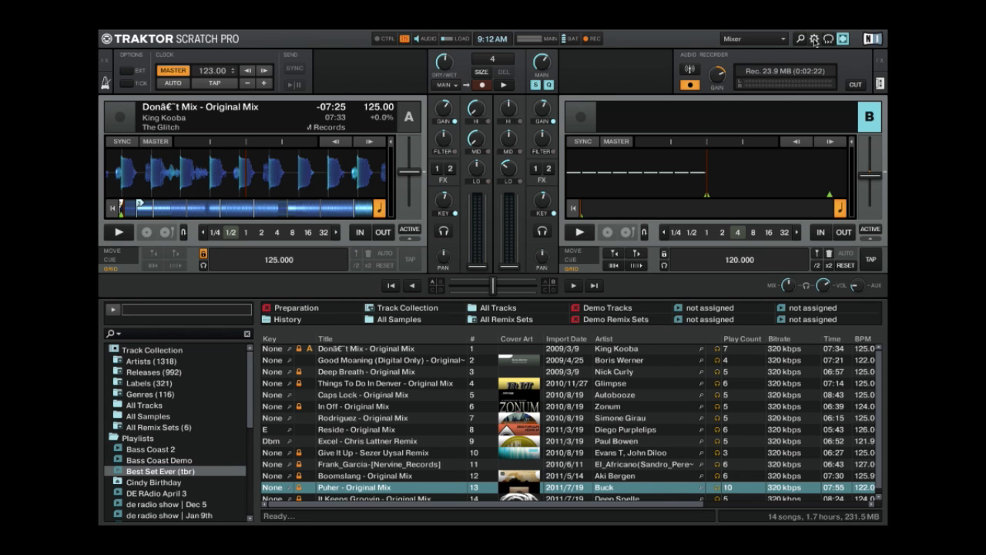
{"action": "left_click", "coordinate": [784, 40]}
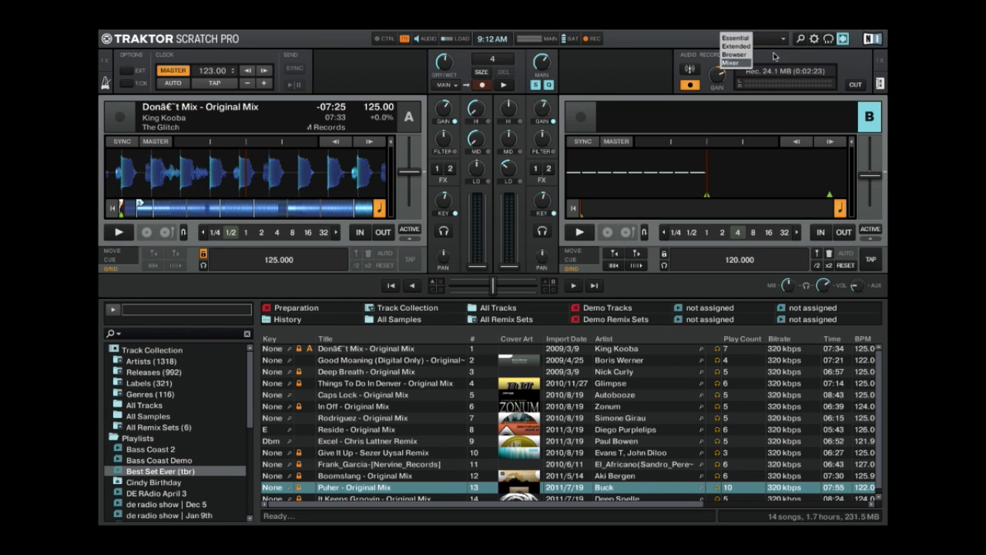
{"action": "left_click", "coordinate": [735, 66]}
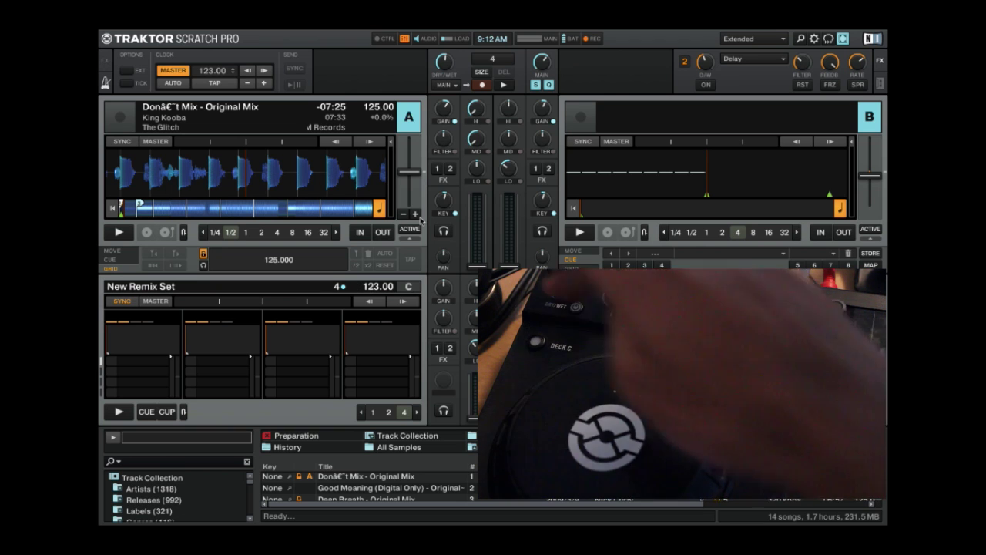
- Try the Browser and Essential layouts, then return to the Mixer layout
{"action": "left_click", "coordinate": [765, 42]}
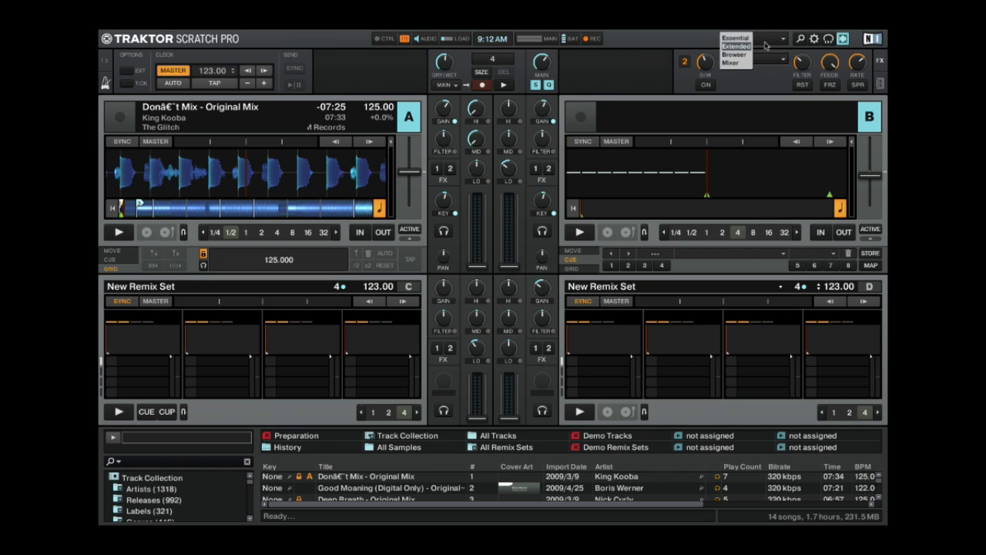
{"action": "left_click", "coordinate": [749, 58]}
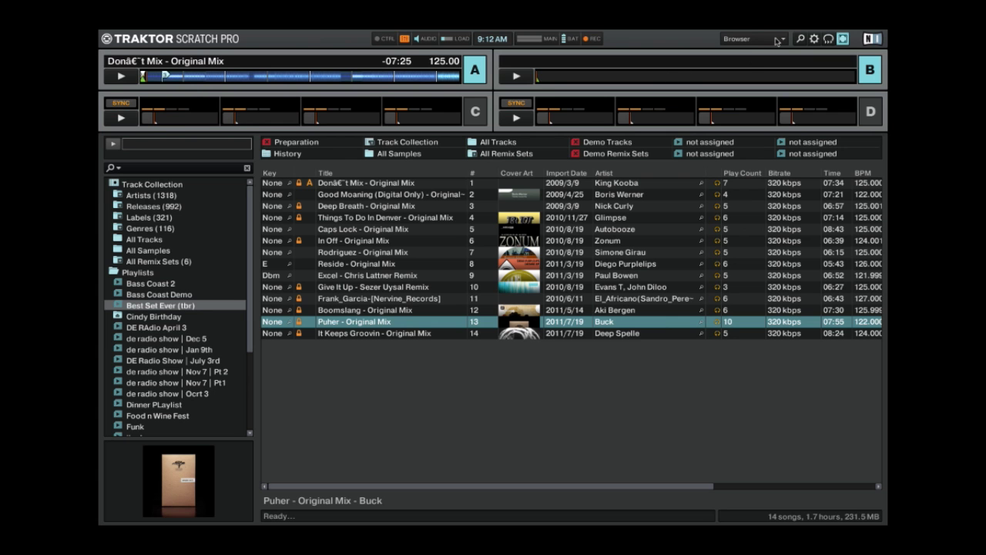
{"action": "left_click", "coordinate": [778, 40]}
{"action": "left_click", "coordinate": [744, 40]}
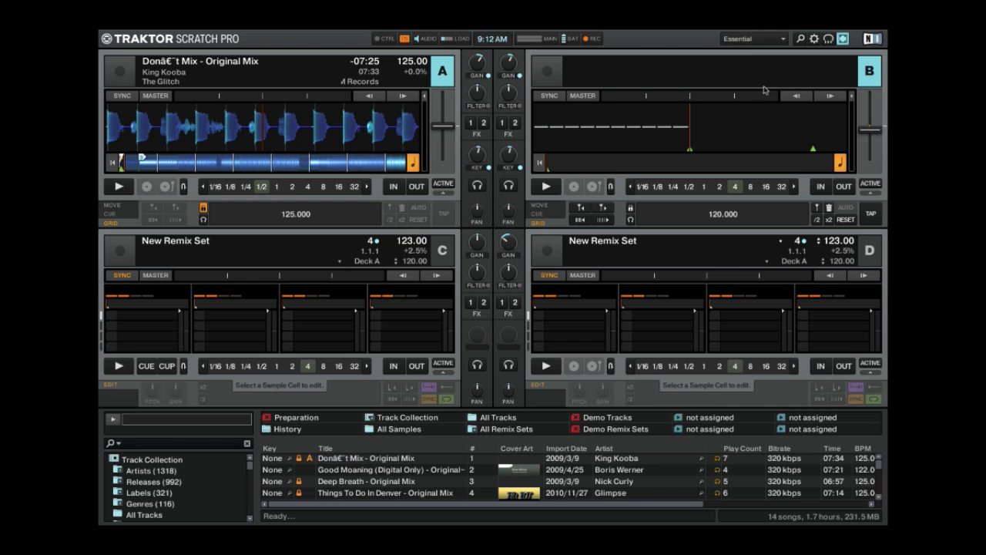
{"action": "left_click", "coordinate": [773, 42]}
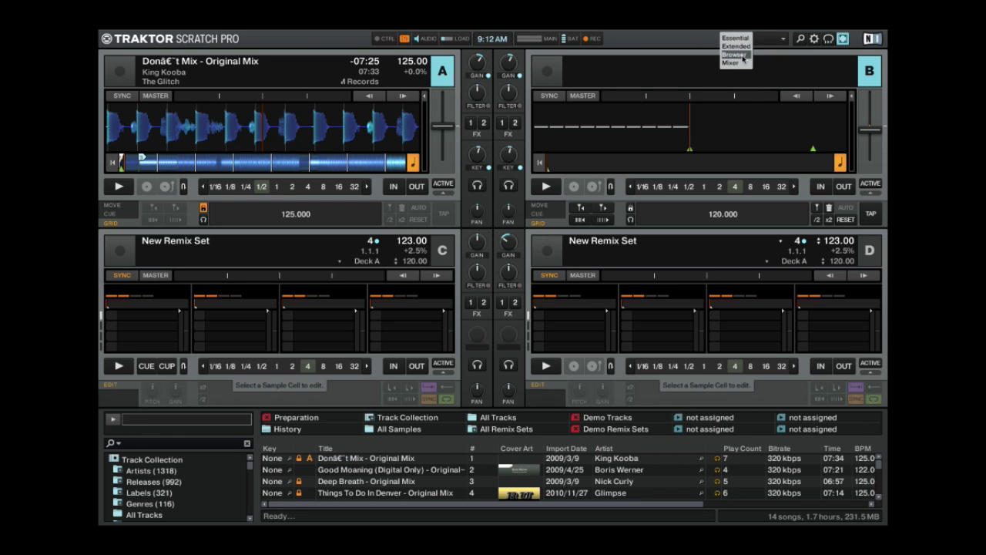
{"action": "left_click", "coordinate": [736, 62]}
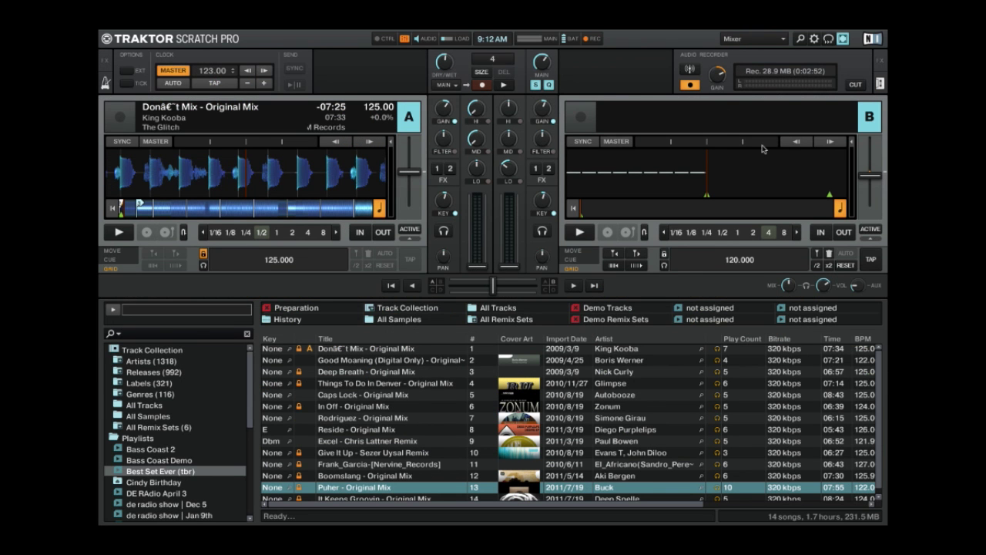
- Reopen Controller Manager and keep the Kontrol S4 Default mapping selected
{"action": "left_click", "coordinate": [815, 38]}
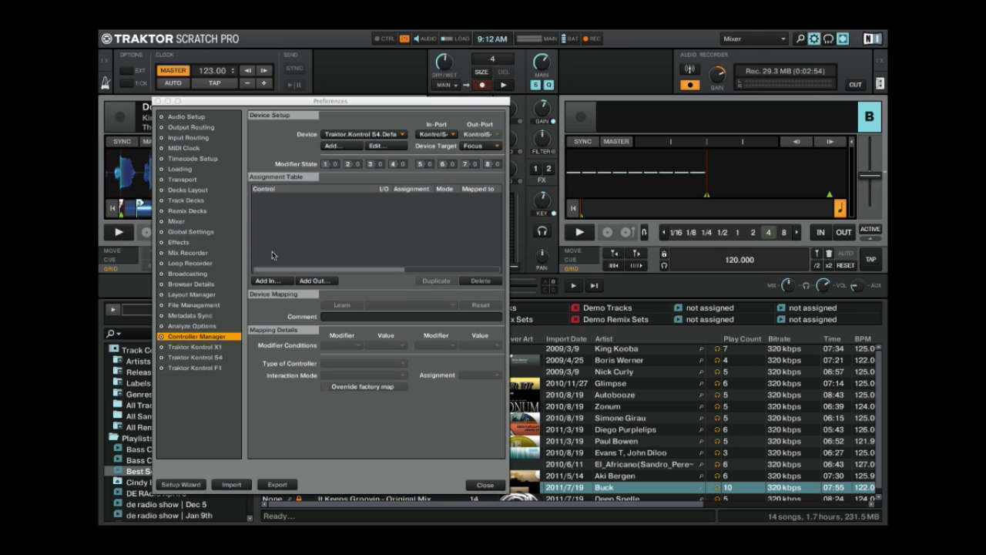
{"action": "left_click", "coordinate": [371, 134]}
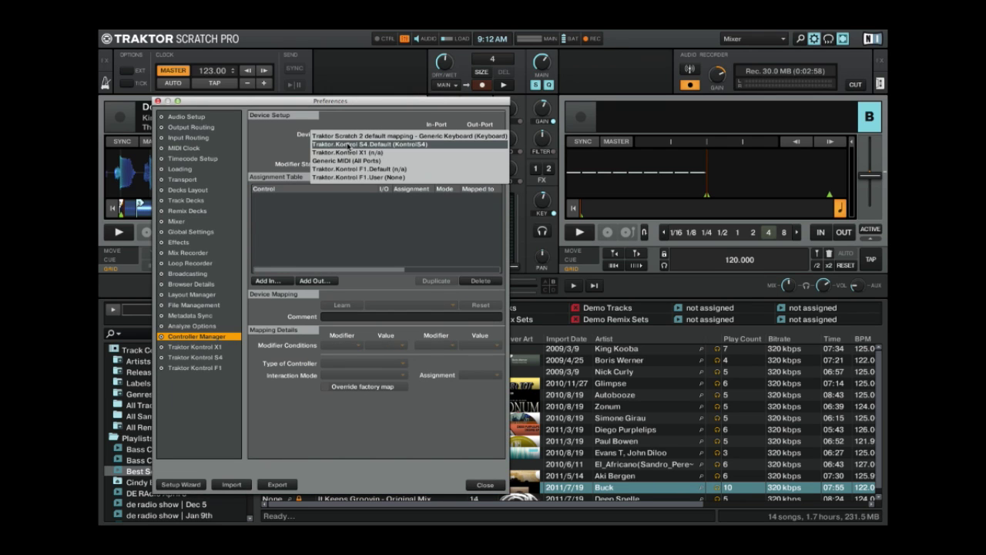
{"action": "left_click", "coordinate": [348, 145]}
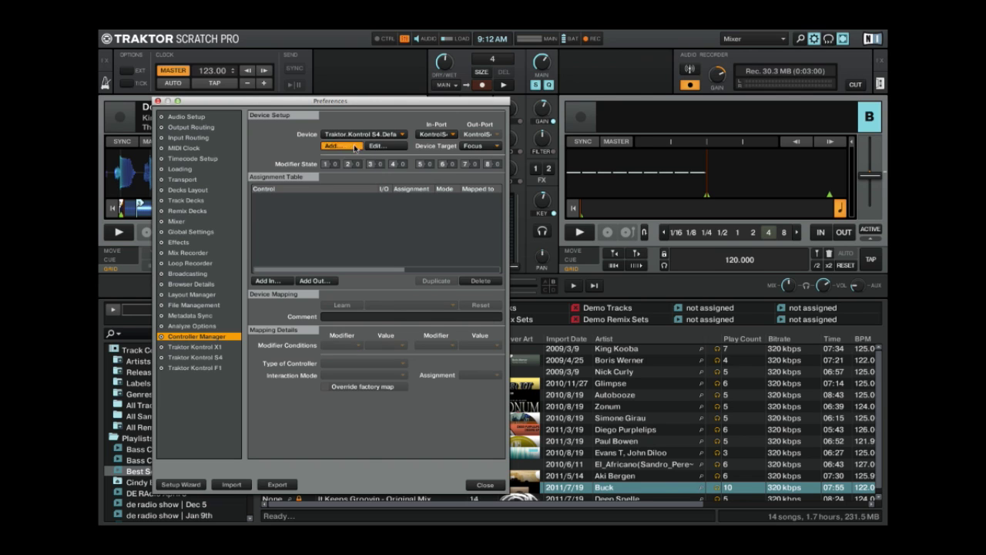
{"action": "left_click", "coordinate": [354, 147]}
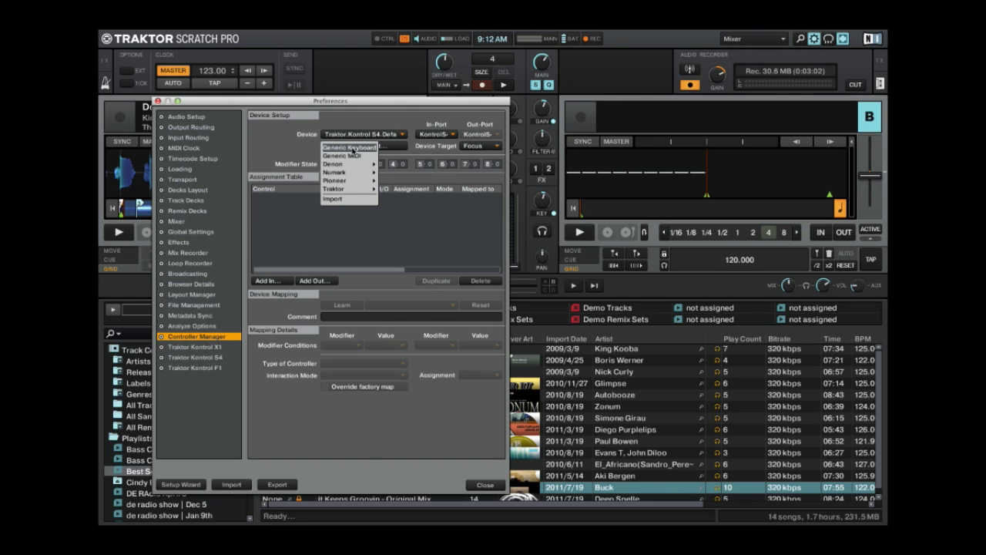
{"action": "left_click", "coordinate": [293, 147]}
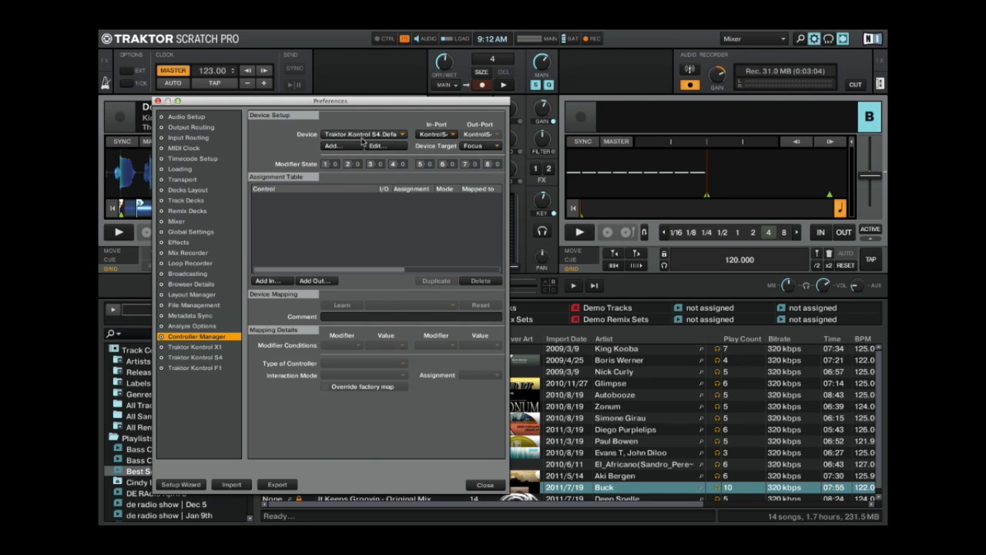
- Add a Flux Mode On input, learn it to Left.Deck Select, and widen the window
{"action": "left_click", "coordinate": [279, 282]}
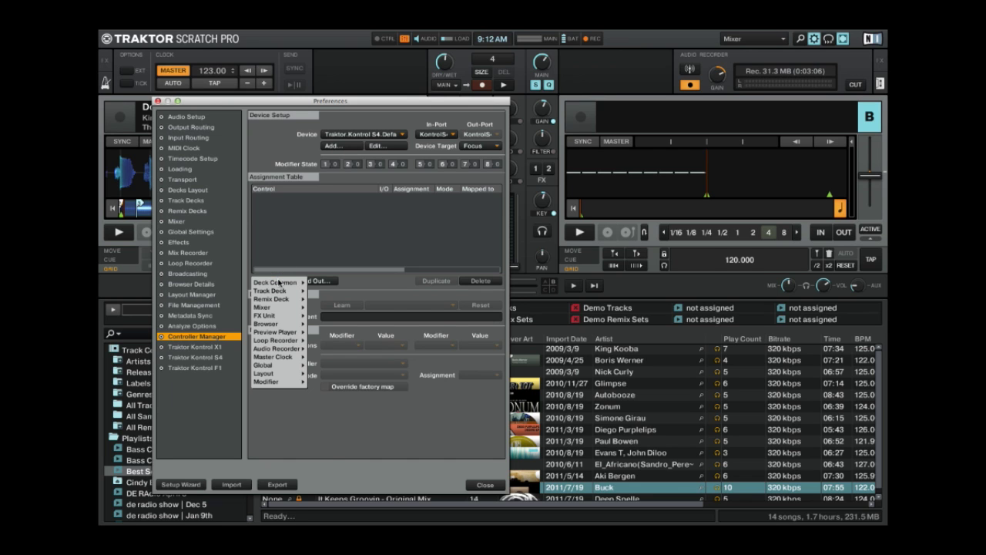
{"action": "mouse_move", "coordinate": [279, 283]}
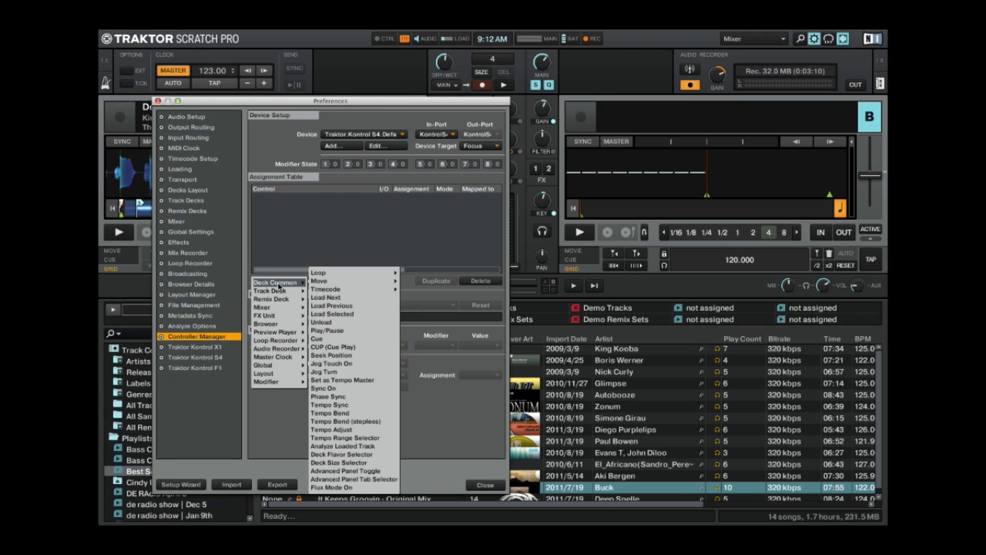
{"action": "left_click", "coordinate": [330, 487]}
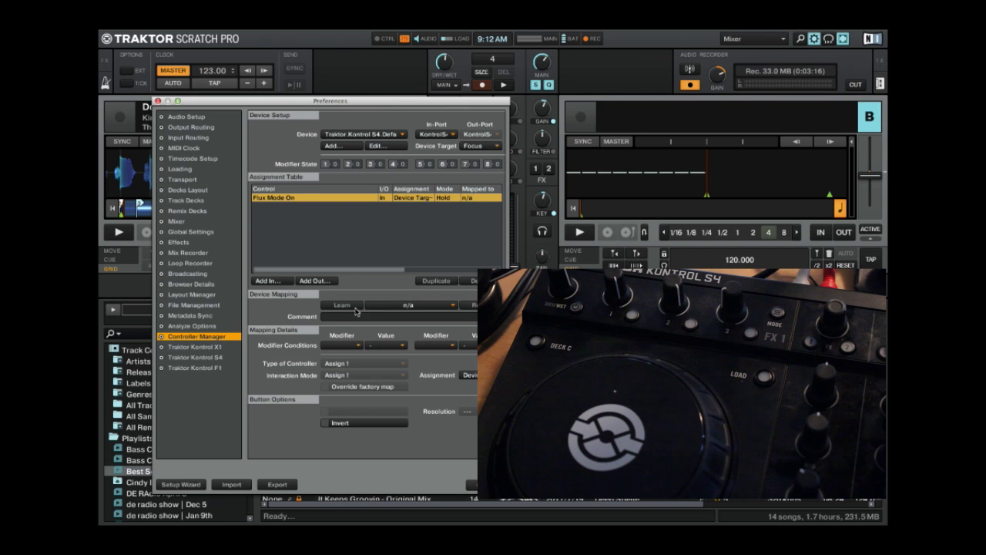
{"action": "left_click", "coordinate": [354, 308]}
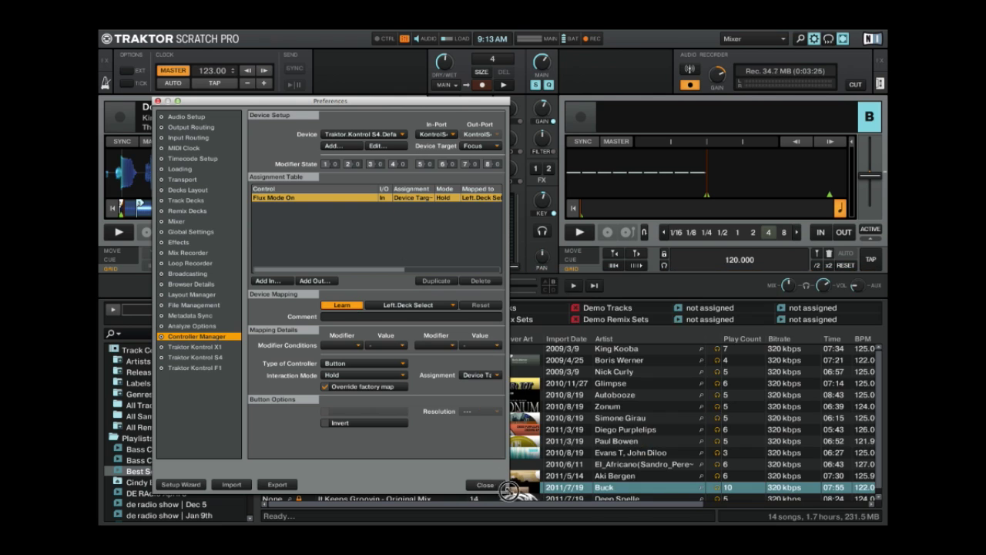
{"action": "left_click_drag", "start_coordinate": [509, 492], "coordinate": [646, 463]}
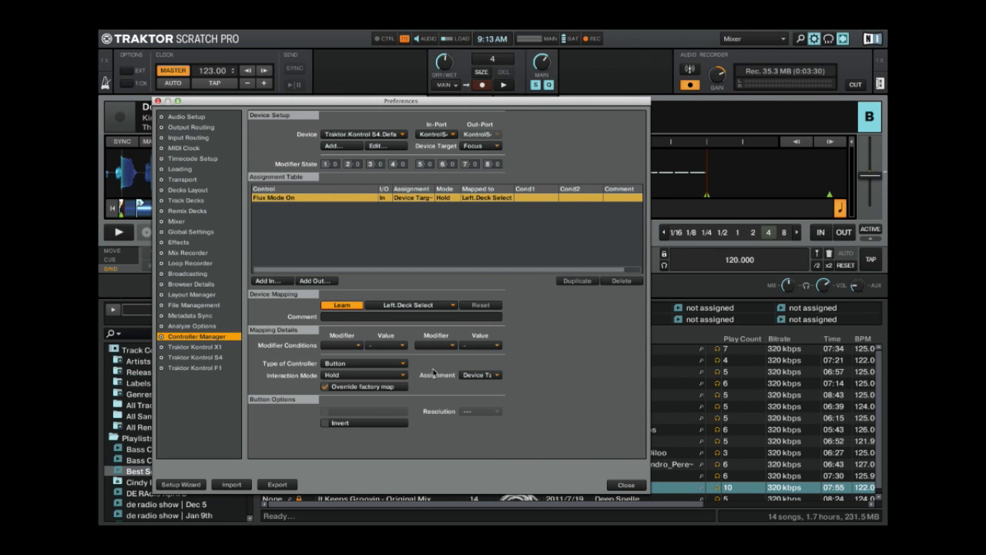
- Assign the Flux Mode On input to Deck A and turn Learn off
{"action": "left_click", "coordinate": [474, 375]}
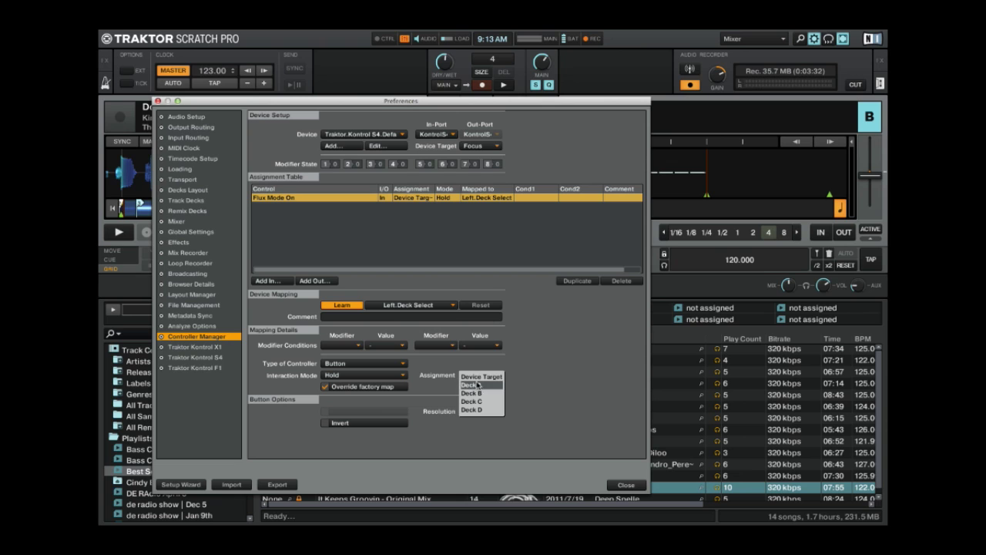
{"action": "left_click", "coordinate": [478, 389]}
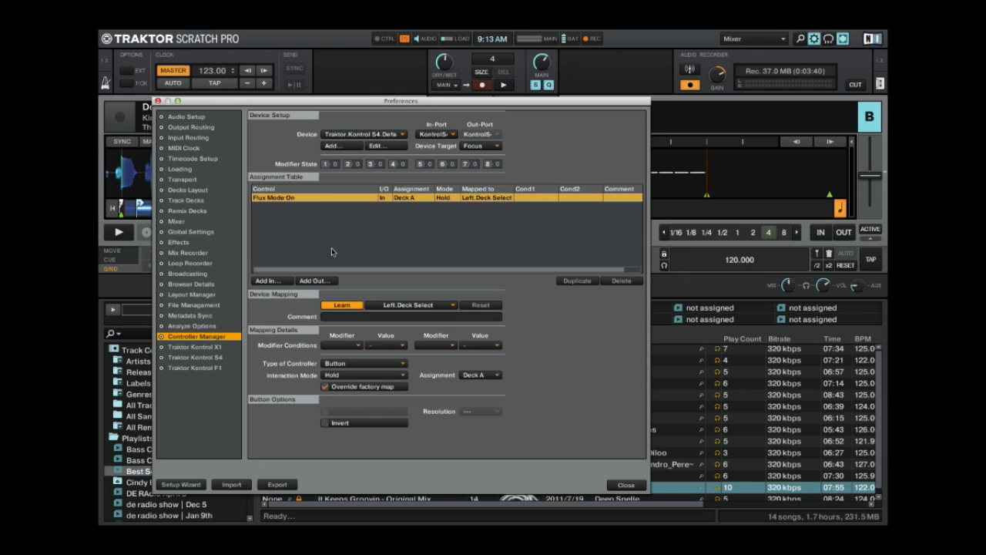
{"action": "left_click", "coordinate": [339, 307]}
{"action": "left_click", "coordinate": [313, 282]}
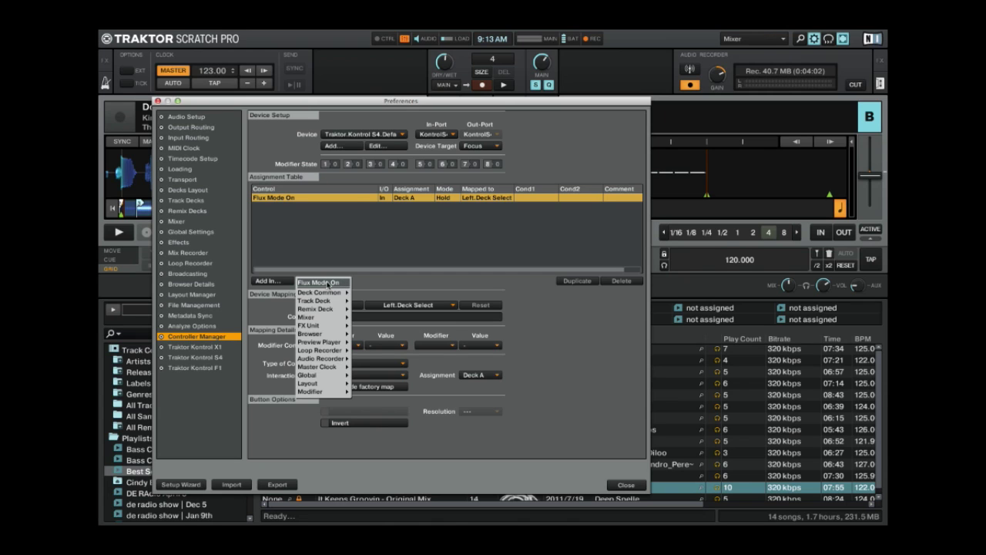
- Add a Flux Mode On LED output for Deck A and close Preferences
{"action": "left_click", "coordinate": [327, 284]}
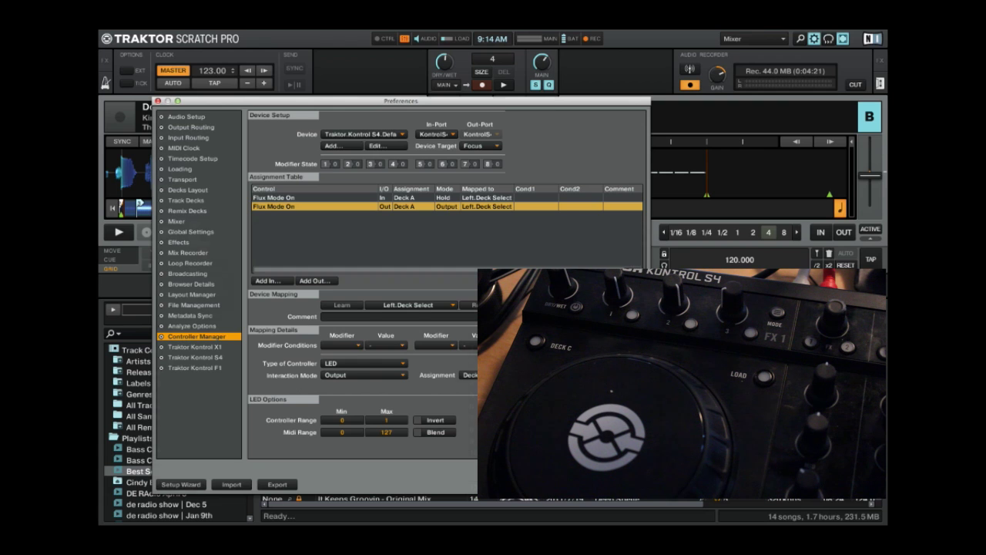
{"action": "left_click", "coordinate": [623, 484]}
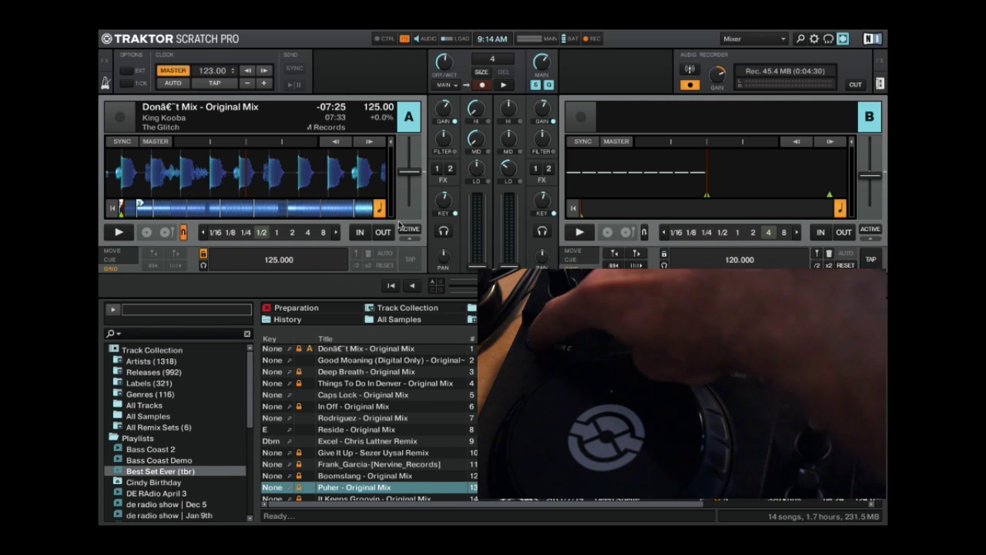
- Set the Deck A Flux Mode On input's Interaction Mode to Toggle
{"action": "key", "text": "super+comma"}
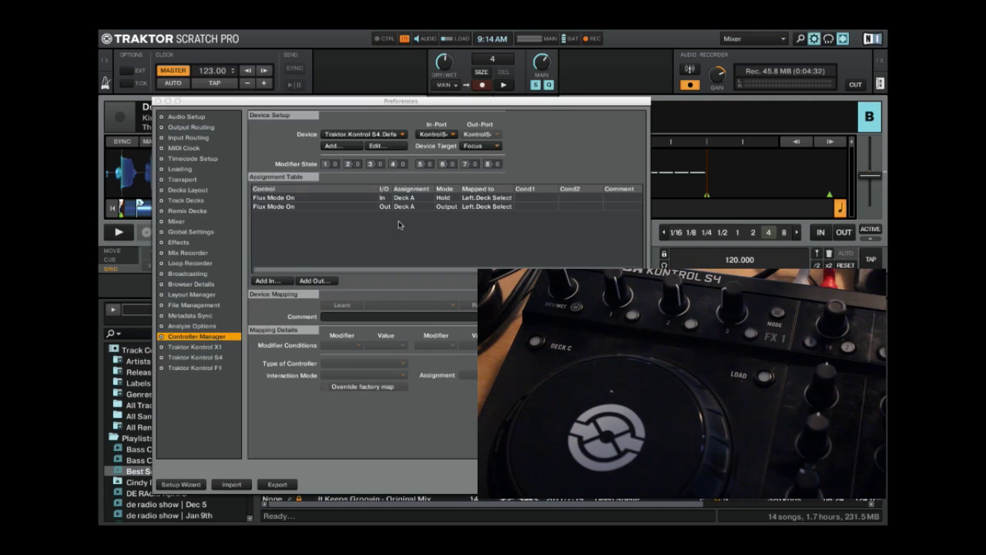
{"action": "left_click", "coordinate": [306, 199]}
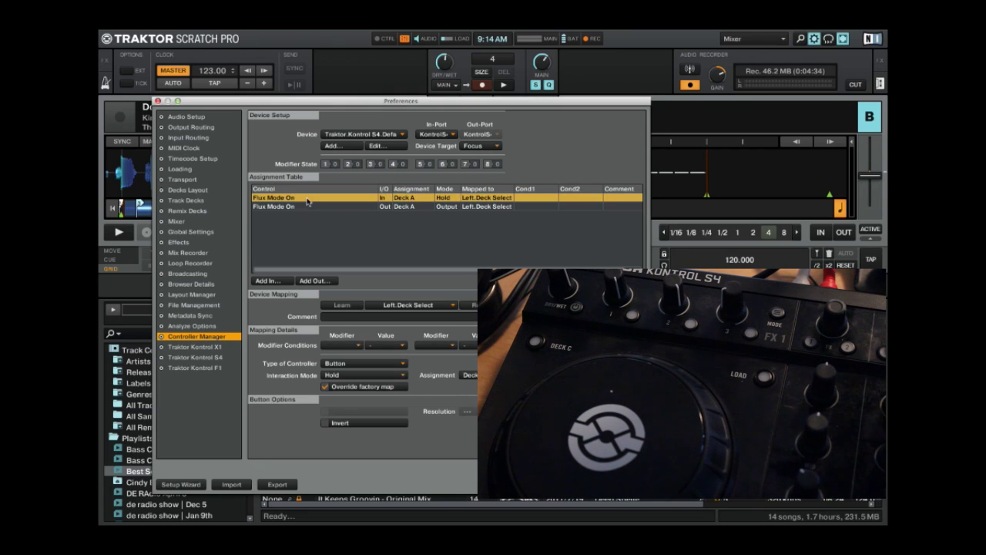
{"action": "left_click", "coordinate": [372, 378]}
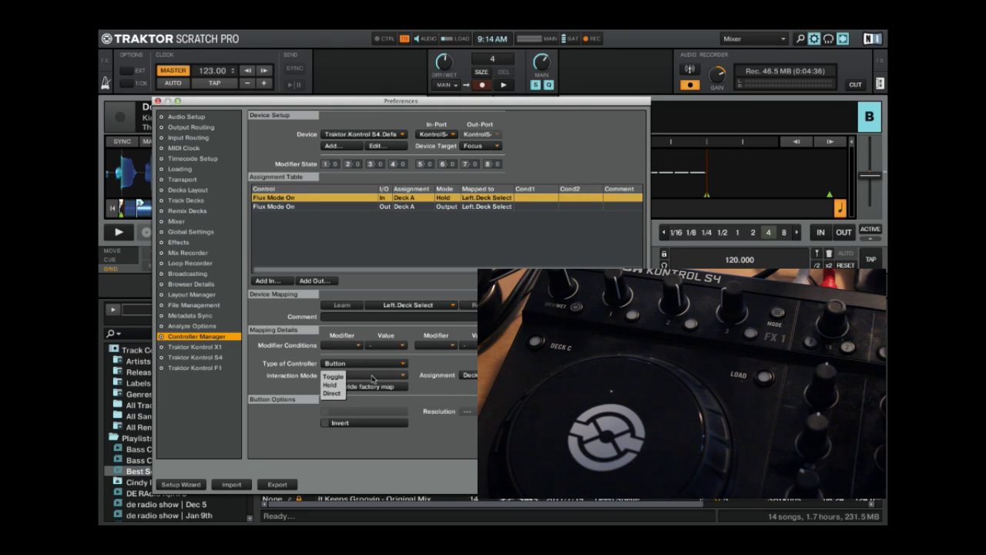
{"action": "left_click", "coordinate": [334, 376]}
{"action": "left_click", "coordinate": [337, 377]}
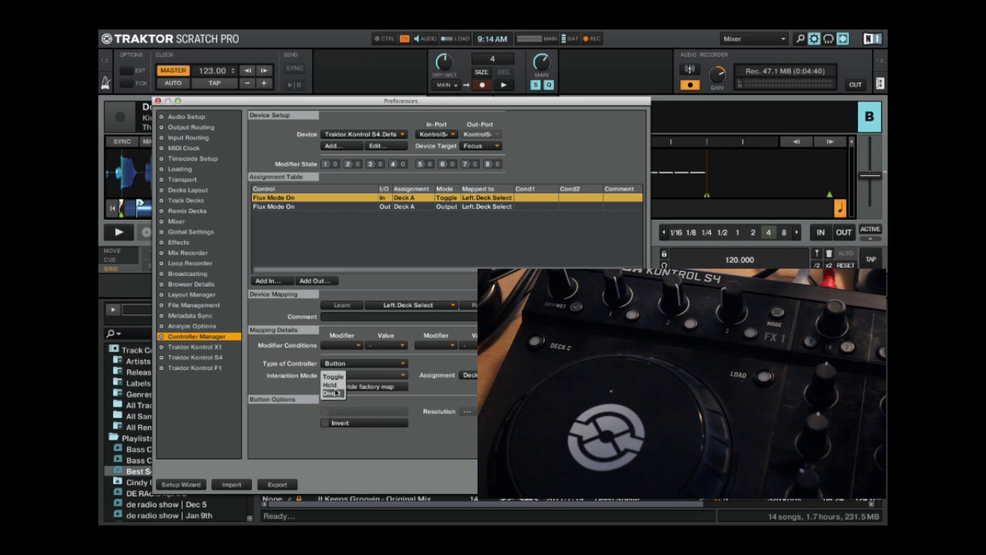
{"action": "left_click", "coordinate": [333, 377]}
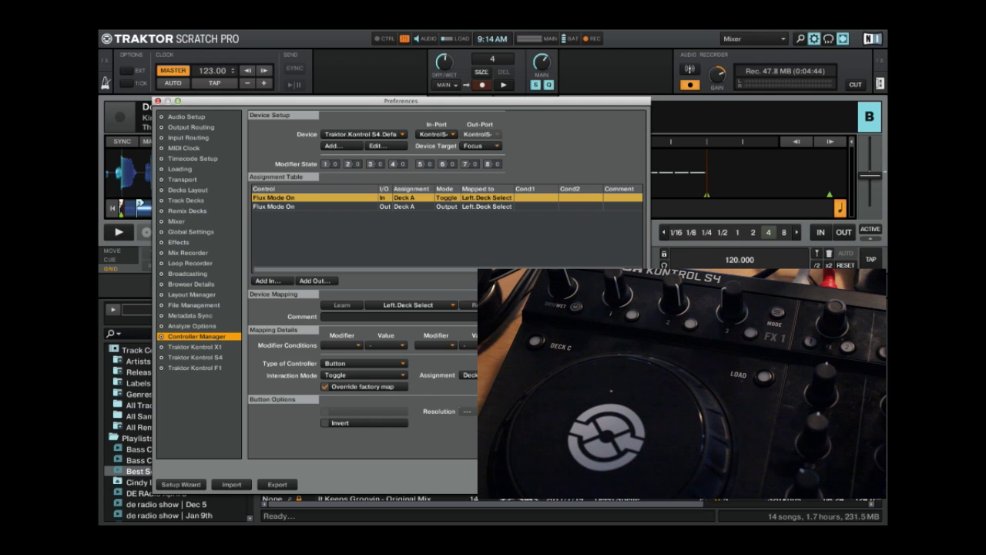
{"action": "key", "text": "Escape"}
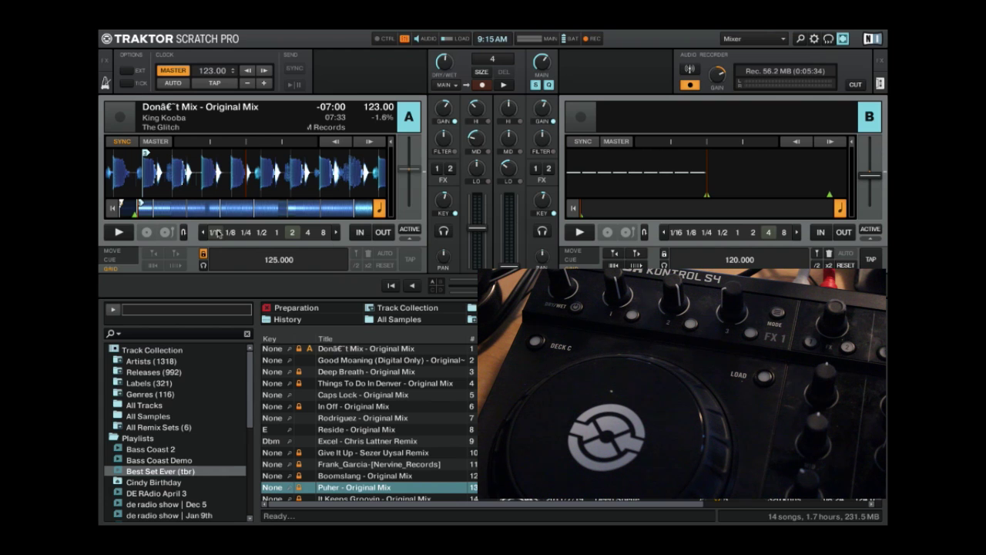
- In the controller mapping preferences, add a new Deck Common > Flux Mode On input
{"action": "key", "text": "super+comma"}
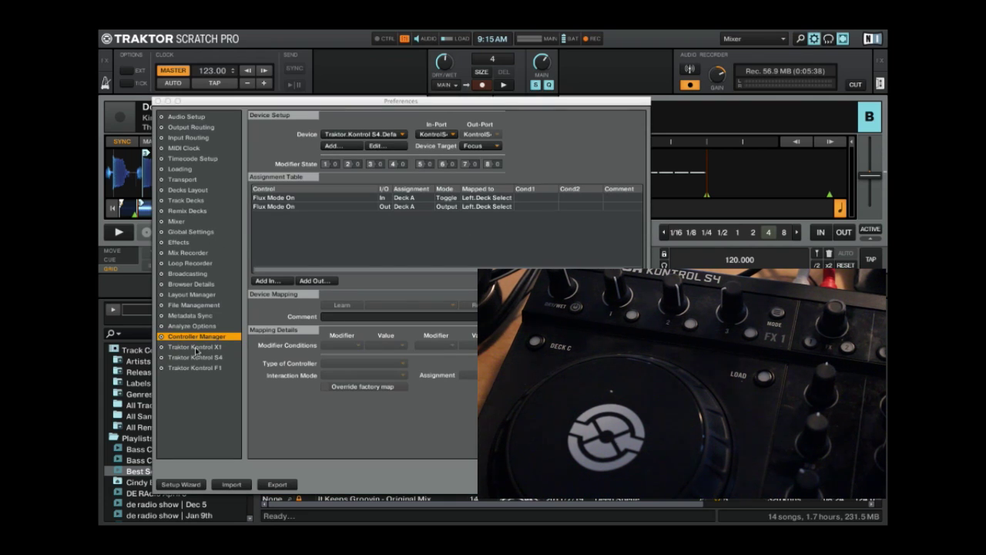
{"action": "left_click", "coordinate": [285, 282]}
{"action": "mouse_move", "coordinate": [285, 281]}
{"action": "mouse_move", "coordinate": [339, 275]}
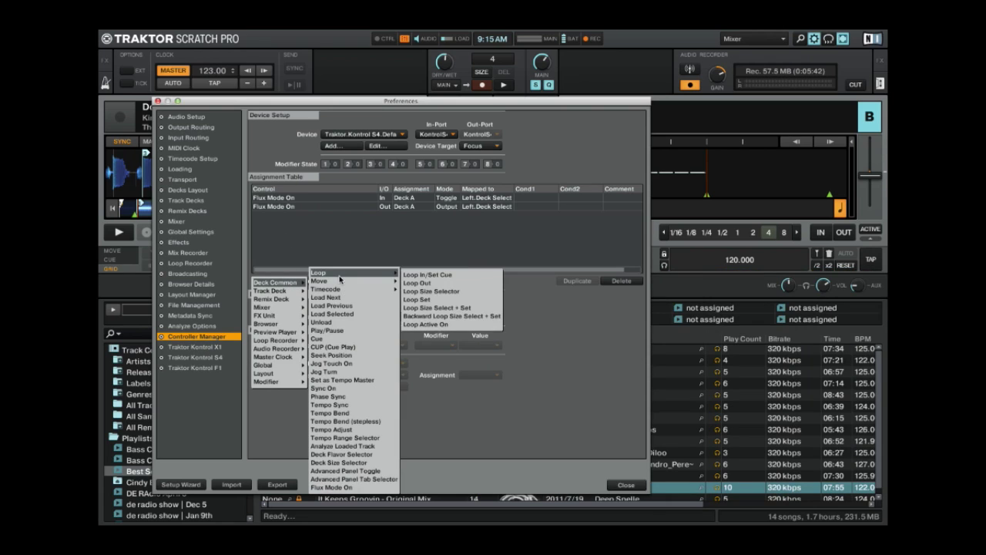
{"action": "left_click", "coordinate": [348, 487]}
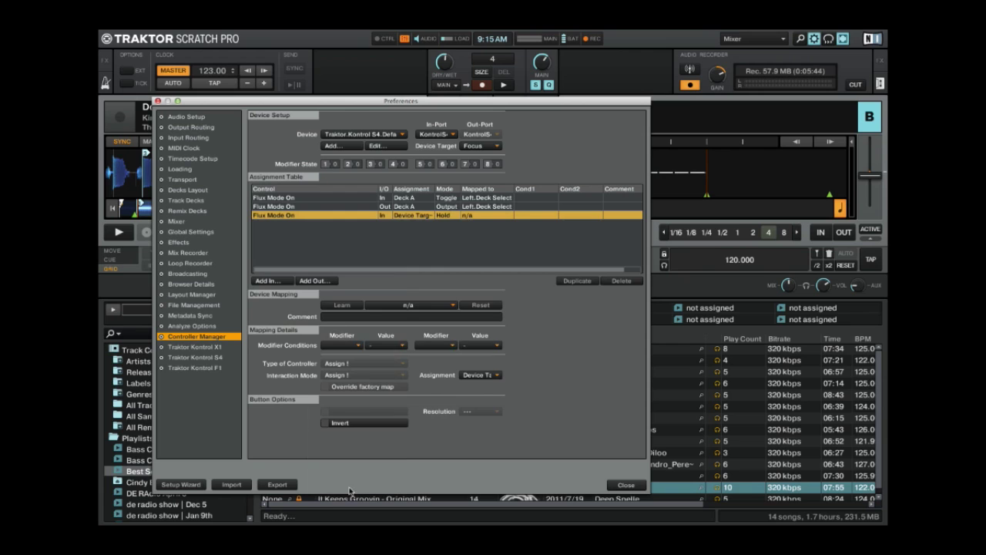
- Learn the Deck D button as Right.Deck Select, assign it to Deck B, set interaction to Toggle
{"action": "left_click", "coordinate": [351, 306]}
{"action": "left_click", "coordinate": [487, 375]}
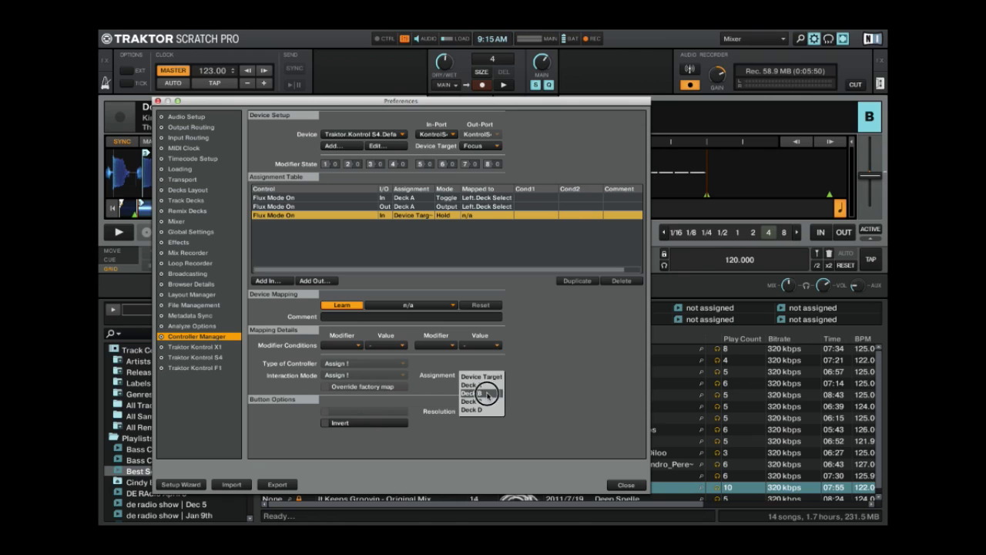
{"action": "left_click", "coordinate": [487, 395]}
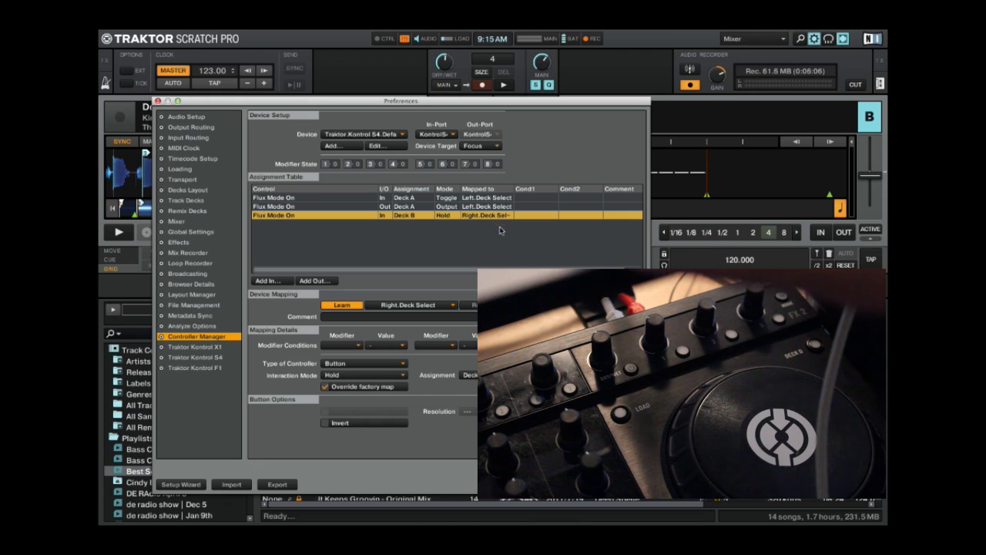
{"action": "left_click", "coordinate": [364, 378]}
{"action": "left_click", "coordinate": [346, 380]}
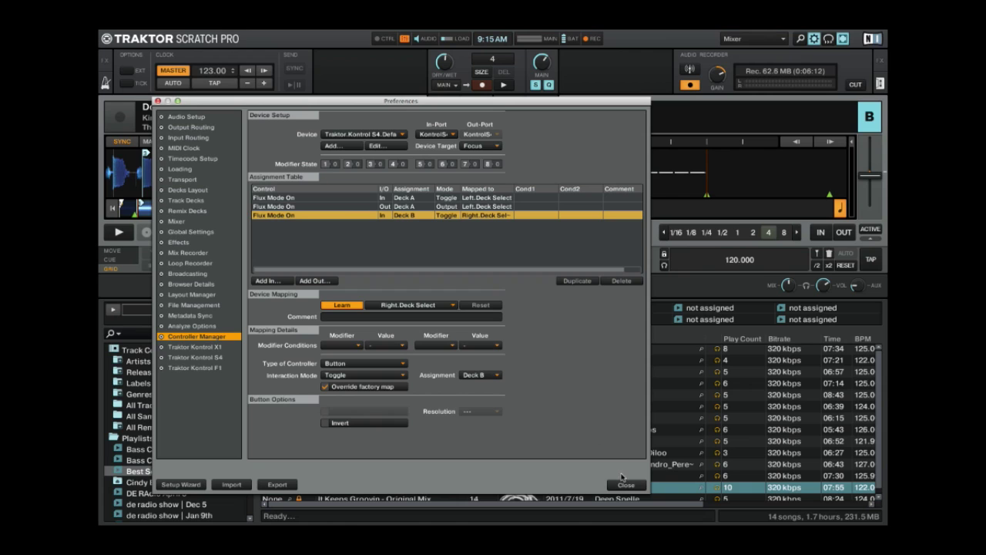
- Stop Learn, add a Flux Mode On LED output for Deck B, and close Preferences
{"action": "left_click", "coordinate": [343, 306]}
{"action": "left_click", "coordinate": [313, 281]}
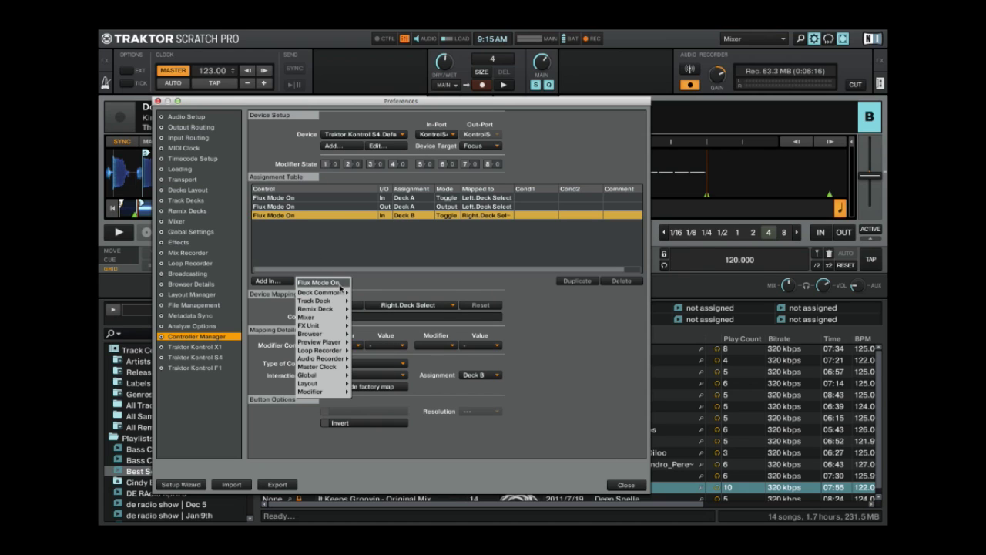
{"action": "left_click", "coordinate": [337, 285]}
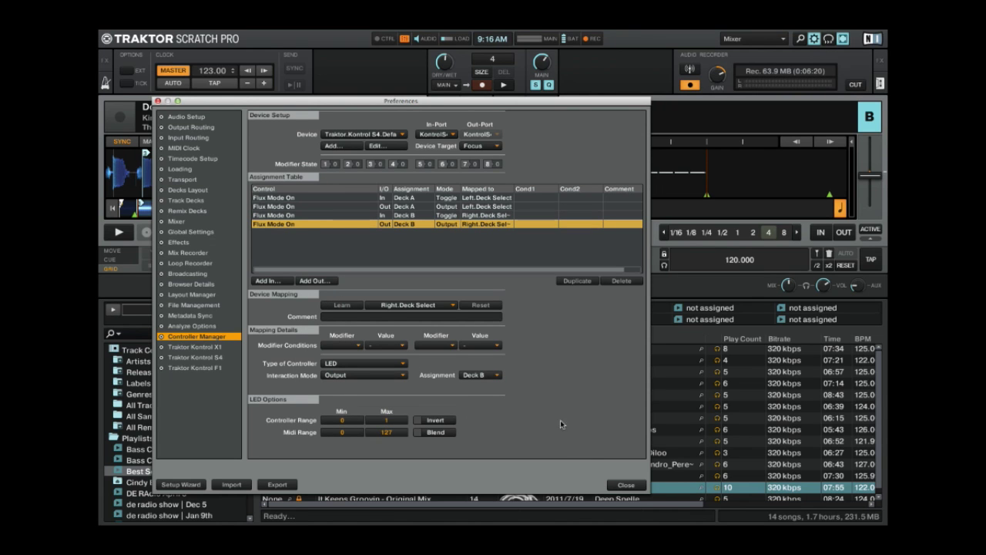
{"action": "left_click", "coordinate": [630, 484]}
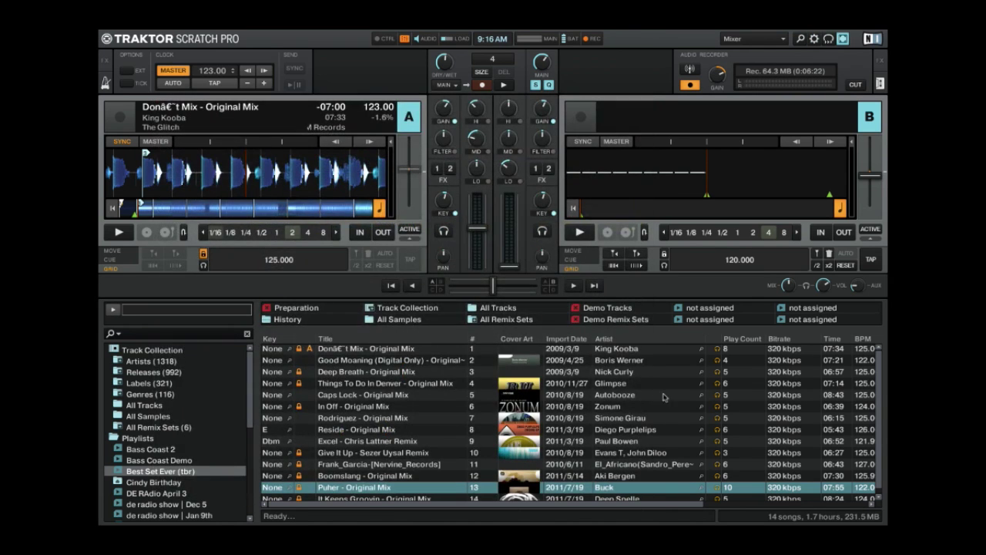